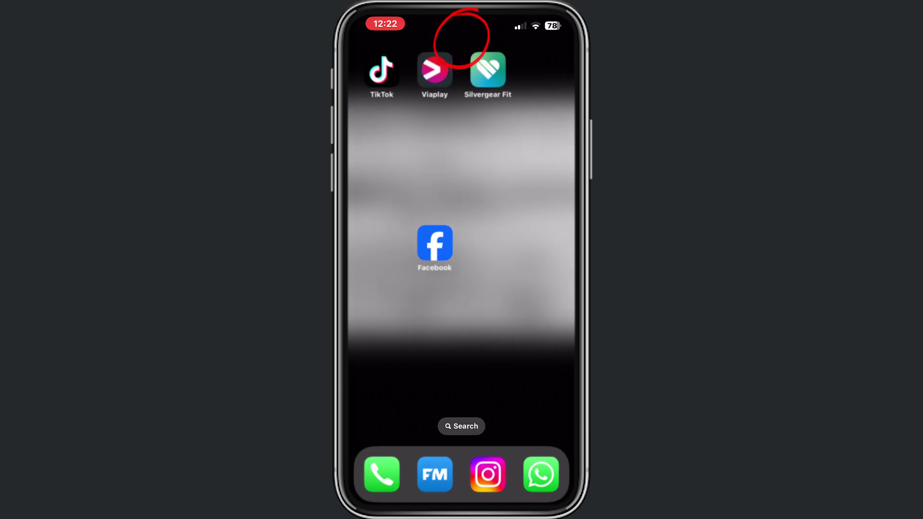
Search the App Store for 'shortcuts' and open Apple's Shortcuts app
{"action": "left_click", "coordinate": [382, 87]}
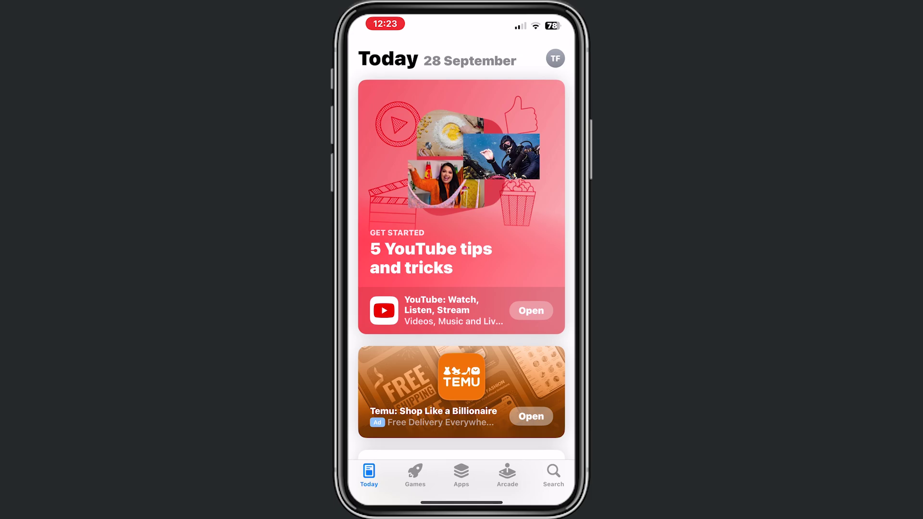
{"action": "left_click", "coordinate": [553, 476]}
{"action": "left_click", "coordinate": [462, 86]}
{"action": "type", "text": "sh"}
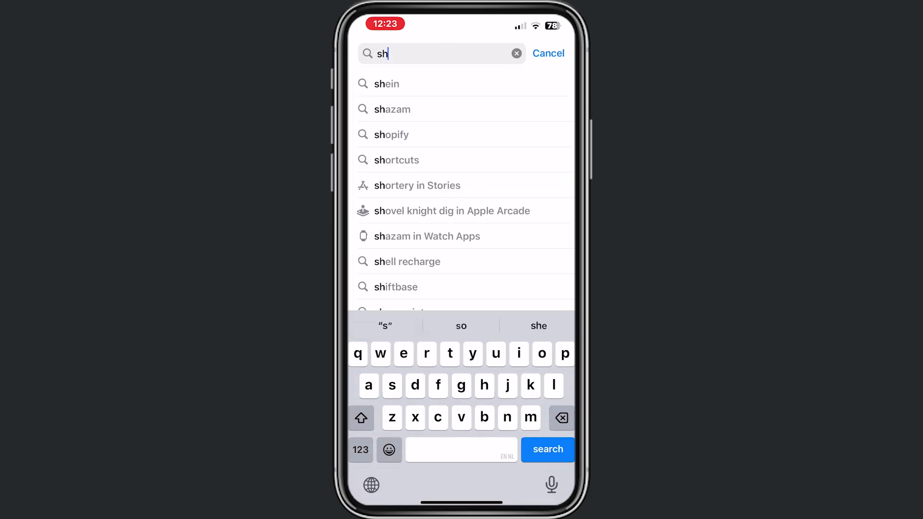
{"action": "type", "text": "ortcuts"}
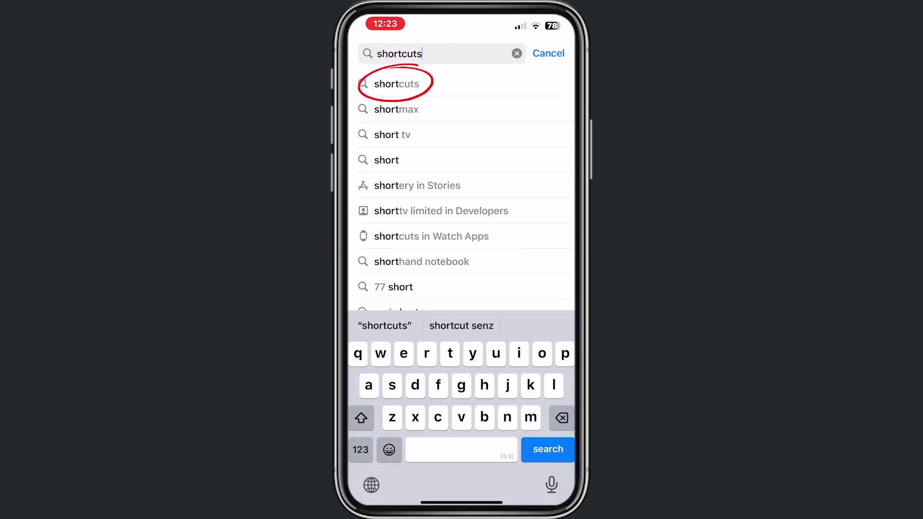
{"action": "left_click", "coordinate": [397, 84]}
{"action": "scroll", "coordinate": [461, 289], "scroll_direction": "down", "scroll_amount": 5}
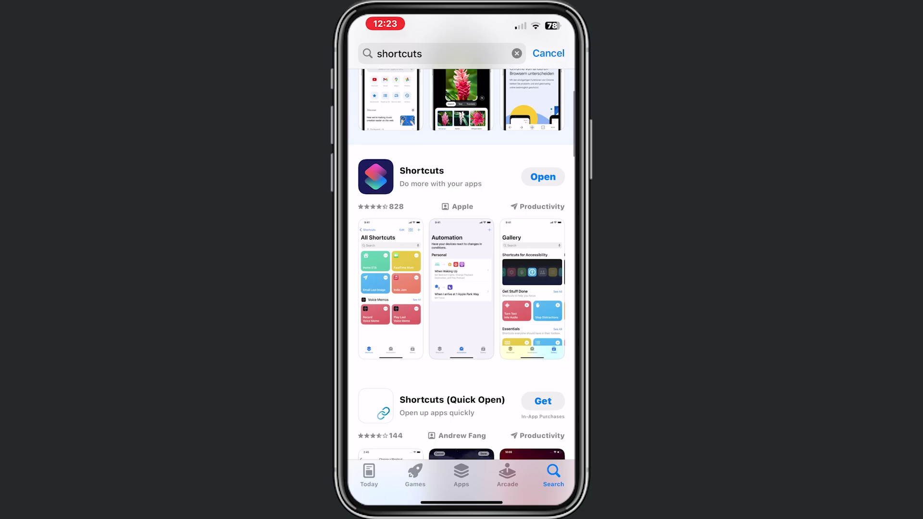
Create and save a new shortcut with an Open App action set to Facebook
{"action": "left_click", "coordinate": [543, 177]}
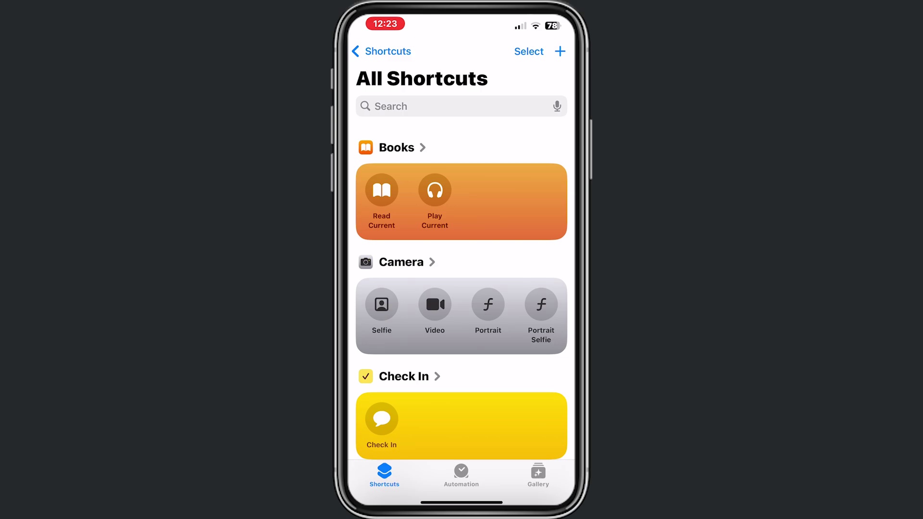
{"action": "left_click", "coordinate": [561, 51]}
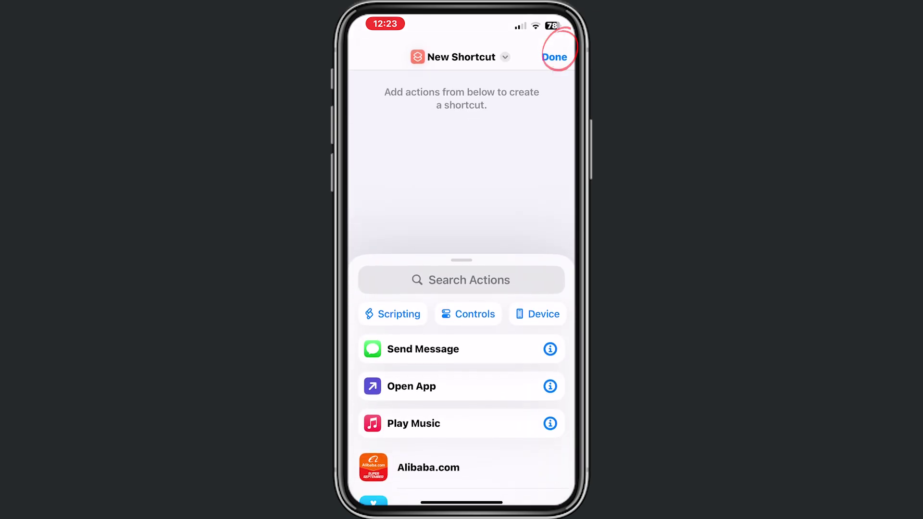
{"action": "left_click", "coordinate": [412, 379]}
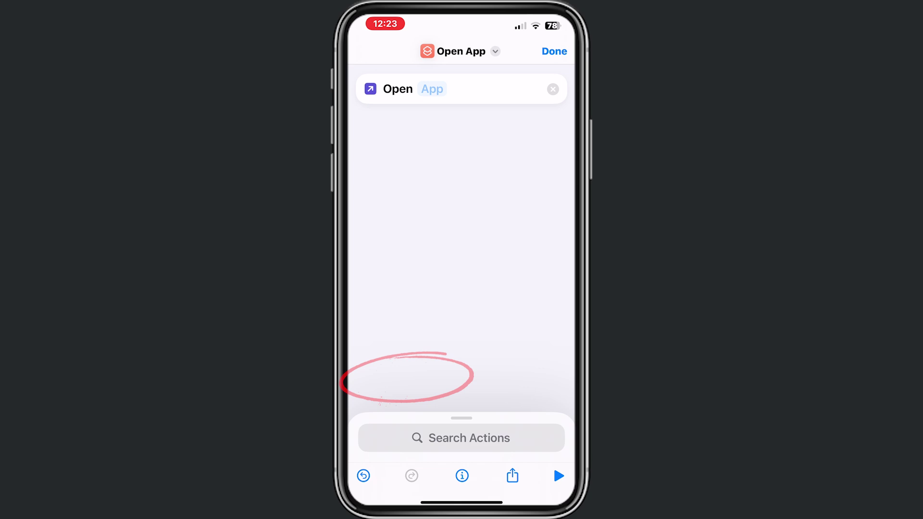
{"action": "left_click", "coordinate": [432, 89]}
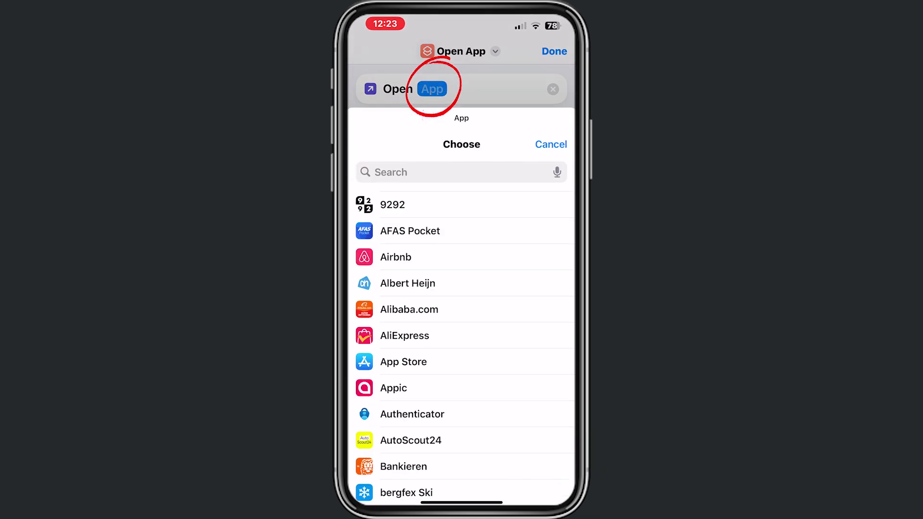
{"action": "type", "text": "Fa"}
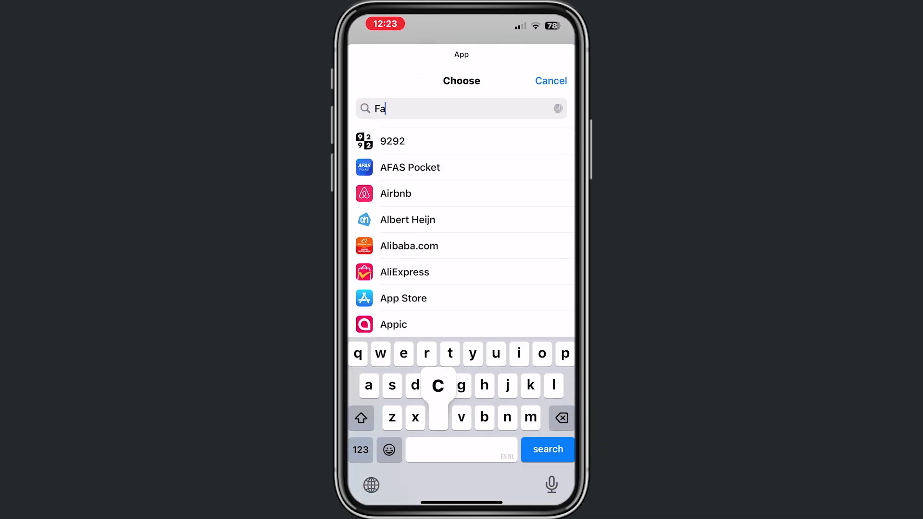
{"action": "type", "text": "ce"}
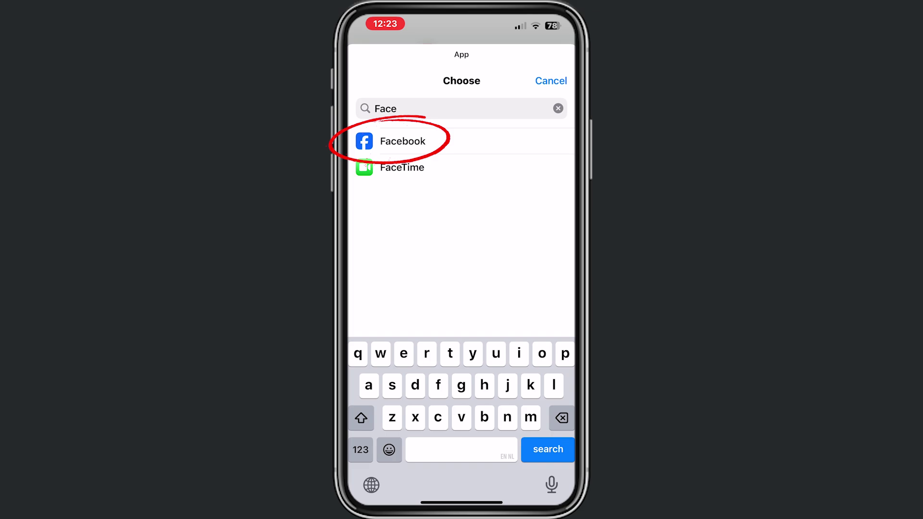
{"action": "left_click", "coordinate": [402, 141]}
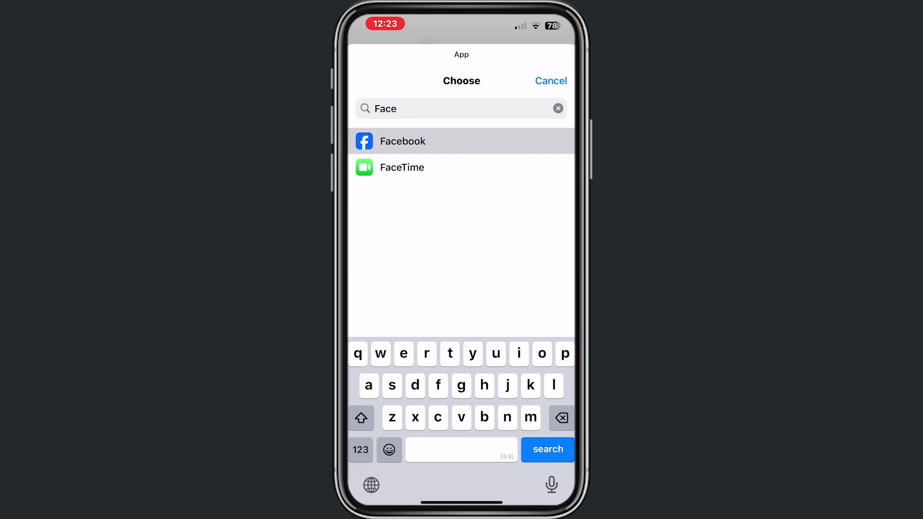
{"action": "left_click", "coordinate": [554, 51]}
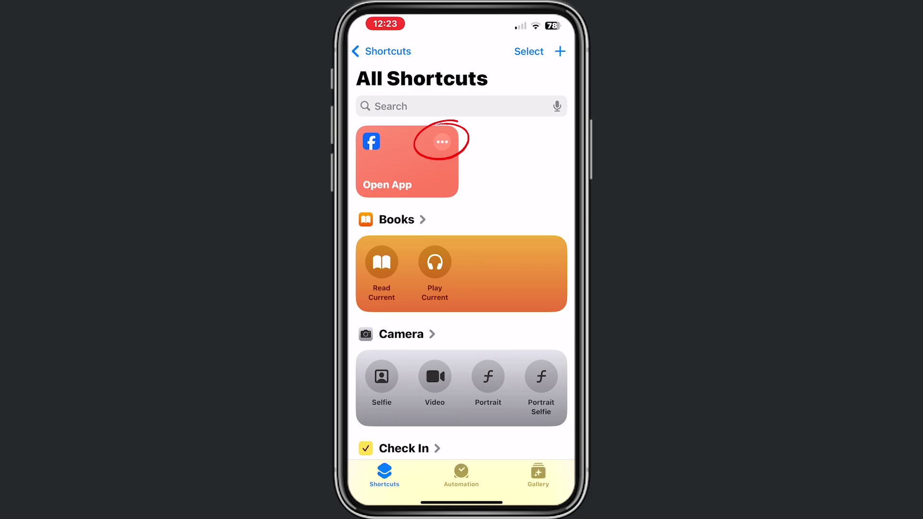
Share the Open App shortcut to the Home Screen, clear its title, and choose the image icon option
{"action": "left_click", "coordinate": [442, 141]}
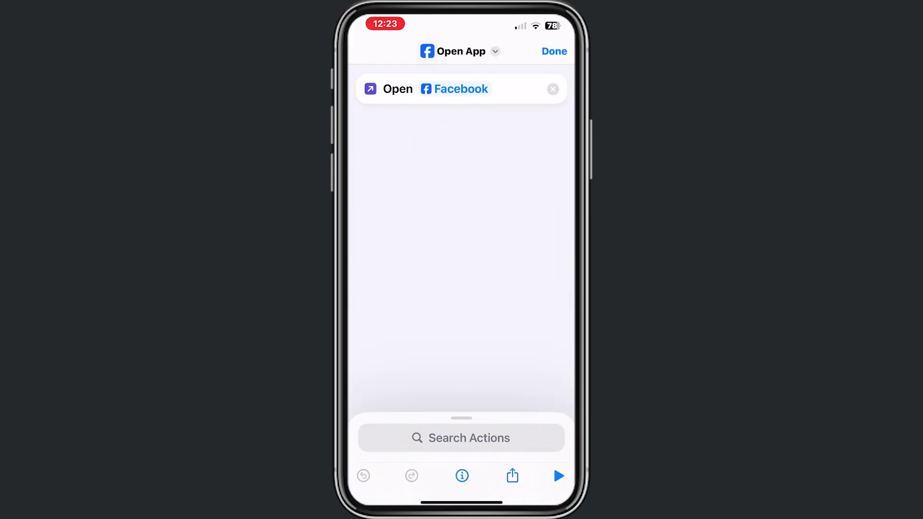
{"action": "left_click", "coordinate": [512, 476]}
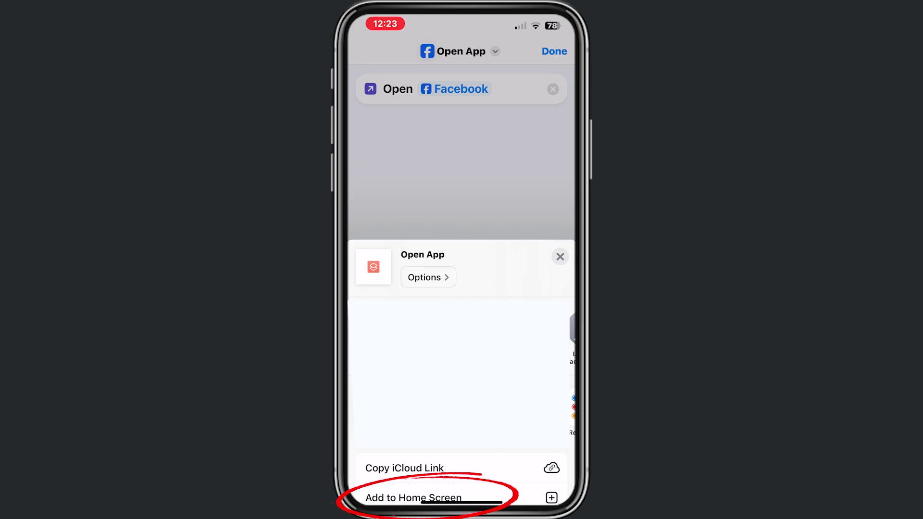
{"action": "left_click", "coordinate": [414, 498]}
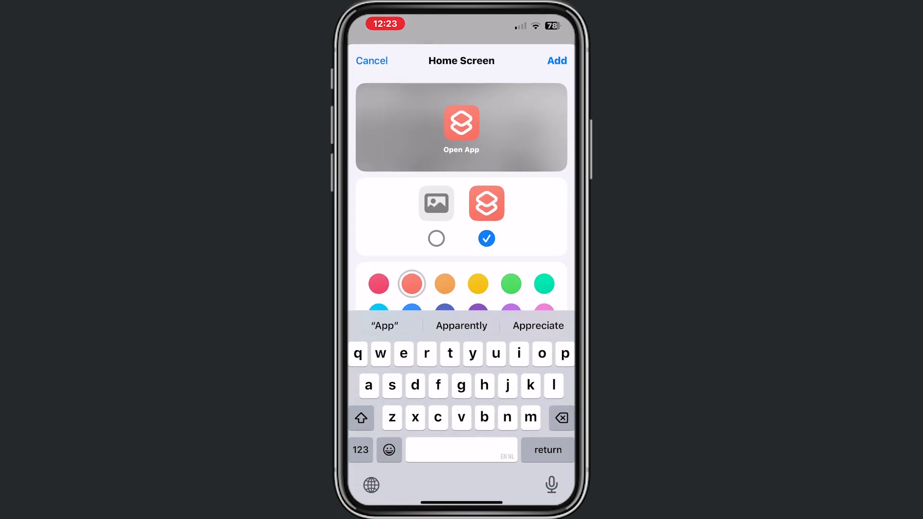
{"action": "key", "text": "BackSpace"}
{"action": "key", "text": "BackSpace"}
{"action": "key", "text": "BackSpace"}
{"action": "key", "text": "BackSpace"}
{"action": "key", "text": "BackSpace"}
{"action": "key", "text": "BackSpace"}
{"action": "key", "text": "BackSpace"}
{"action": "key", "text": "BackSpace"}
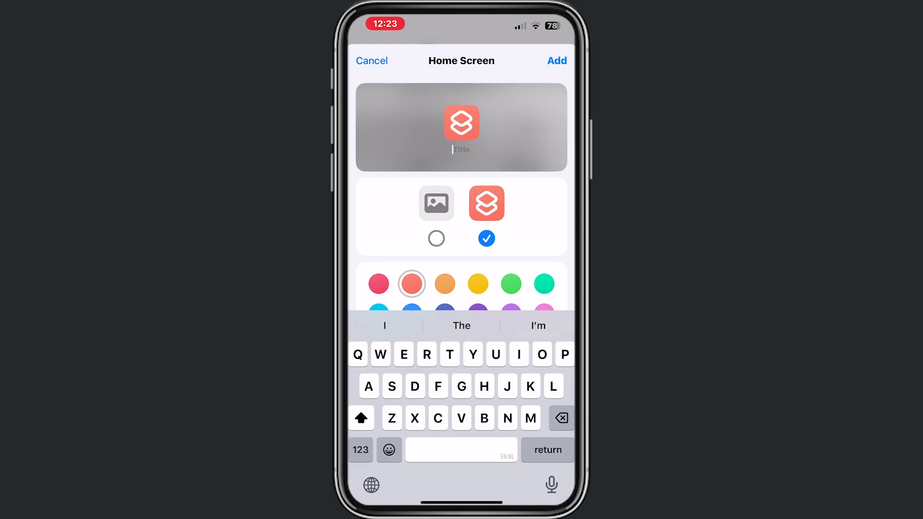
{"action": "type", "text": "Facebook"}
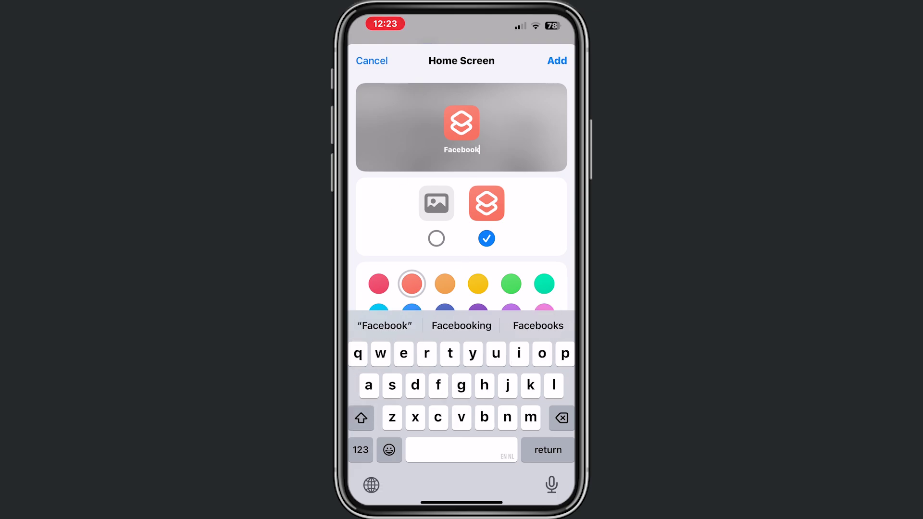
{"action": "left_click", "coordinate": [436, 204]}
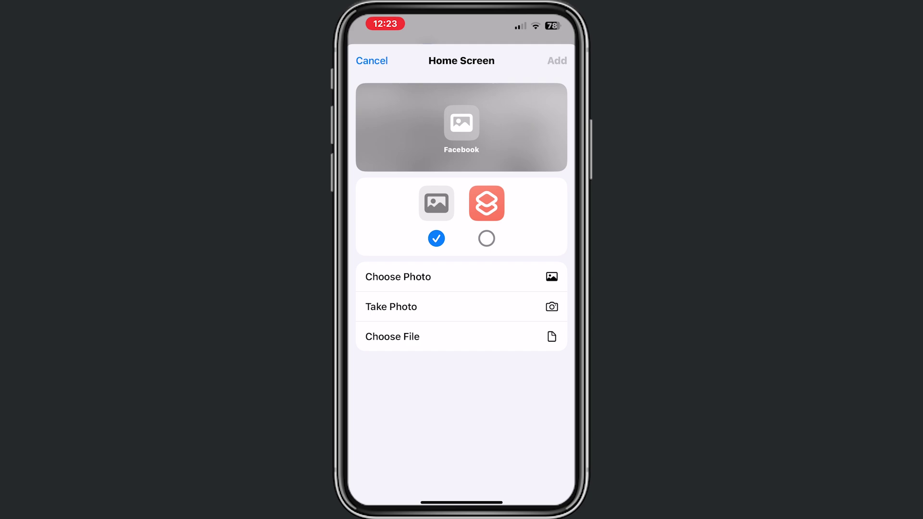
Leave Shortcuts and launch Safari from the iPhone search
{"action": "left_click_drag", "start_coordinate": [462, 503], "coordinate": [462, 288]}
{"action": "left_click", "coordinate": [466, 425]}
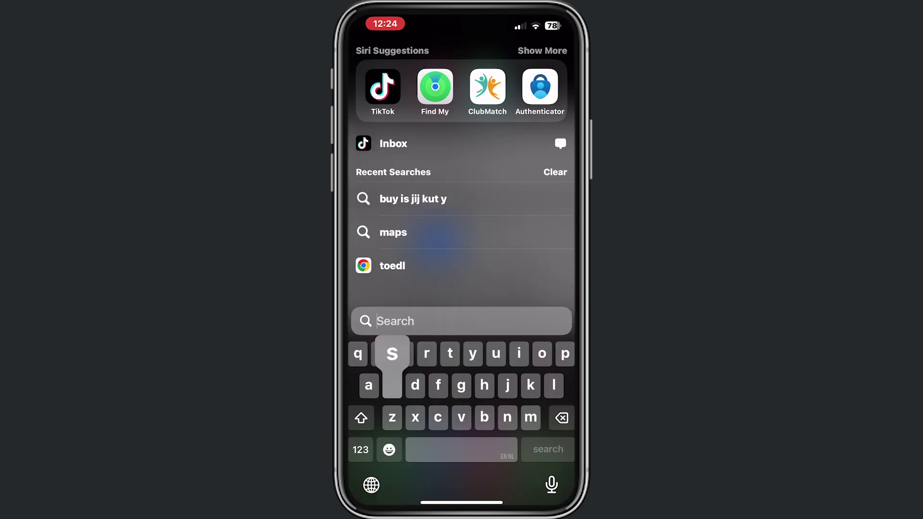
{"action": "type", "text": "safari"}
{"action": "left_click", "coordinate": [382, 86]}
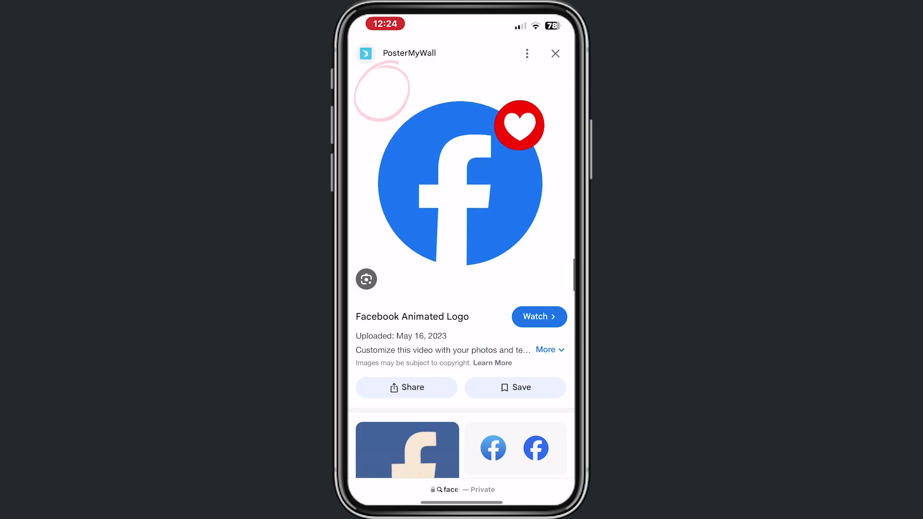
{"action": "scroll", "coordinate": [462, 288], "scroll_direction": "down", "scroll_amount": 3}
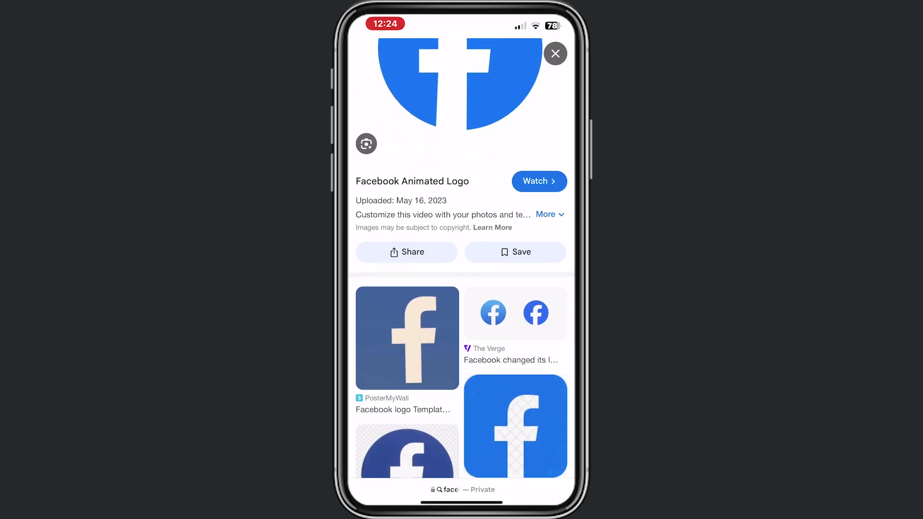
{"action": "scroll", "coordinate": [462, 288], "scroll_direction": "up", "scroll_amount": 3}
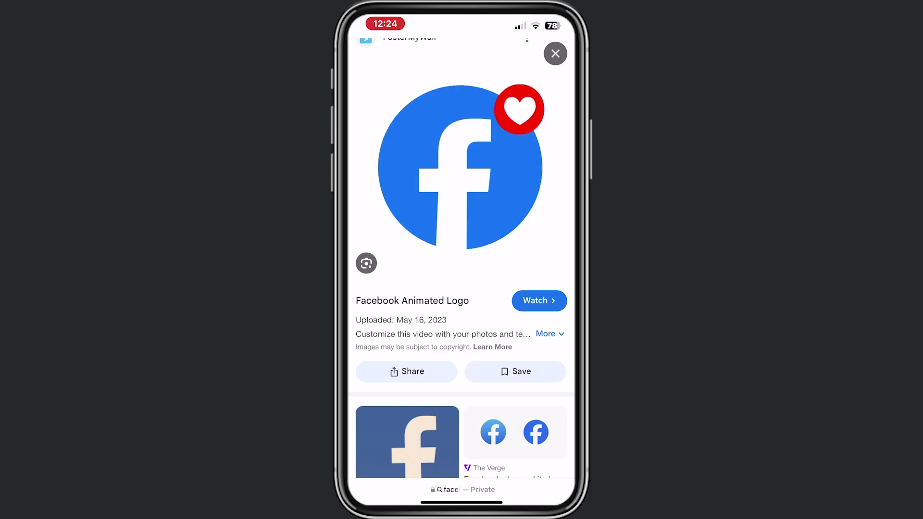
Save the red-heart Facebook logo to Photos and bring up the app switcher
{"action": "left_click", "coordinate": [453, 194]}
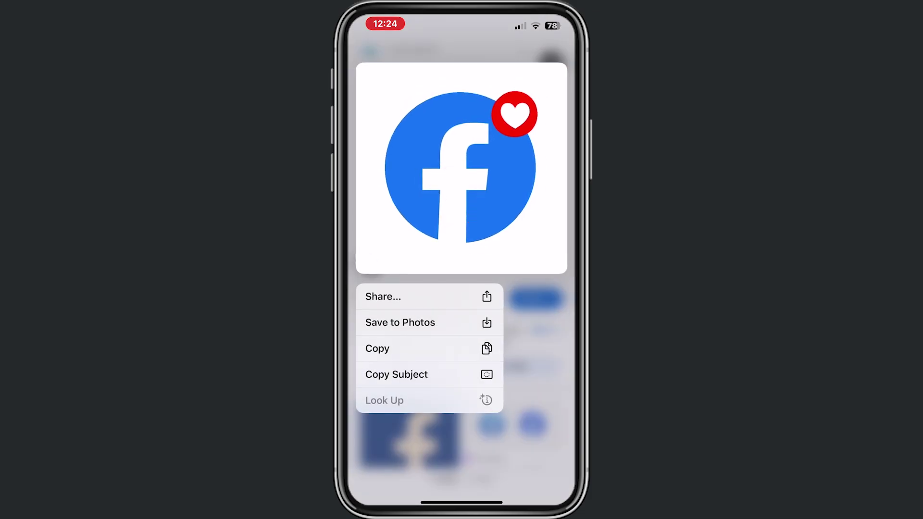
{"action": "left_click", "coordinate": [400, 323]}
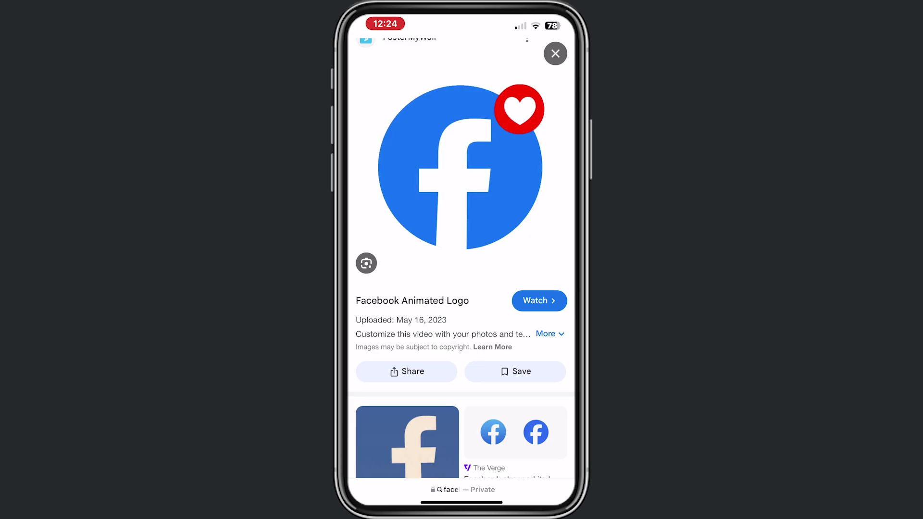
{"action": "left_click_drag", "start_coordinate": [461, 504], "coordinate": [461, 303]}
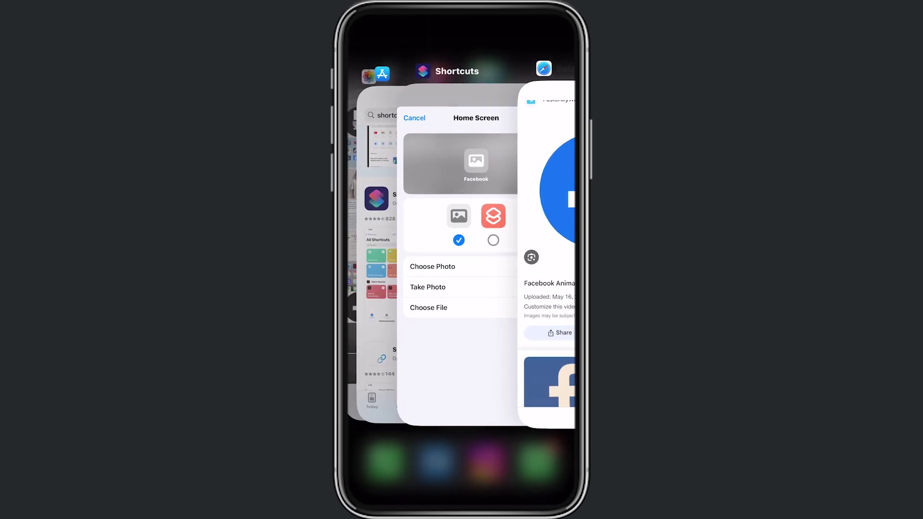
Retitle the shortcut 'Facebook' and use the heart-badged Facebook logo from Photos as its icon
{"action": "left_click", "coordinate": [462, 253]}
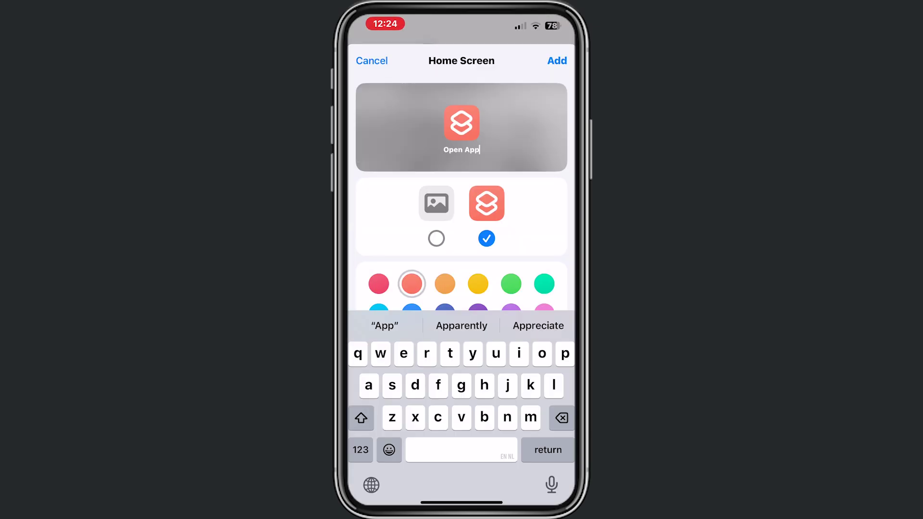
{"action": "key", "text": "BackSpace"}
{"action": "key", "text": "BackSpace"}
{"action": "key", "text": "BackSpace"}
{"action": "key", "text": "BackSpace"}
{"action": "key", "text": "BackSpace"}
{"action": "key", "text": "BackSpace"}
{"action": "key", "text": "BackSpace"}
{"action": "key", "text": "BackSpace"}
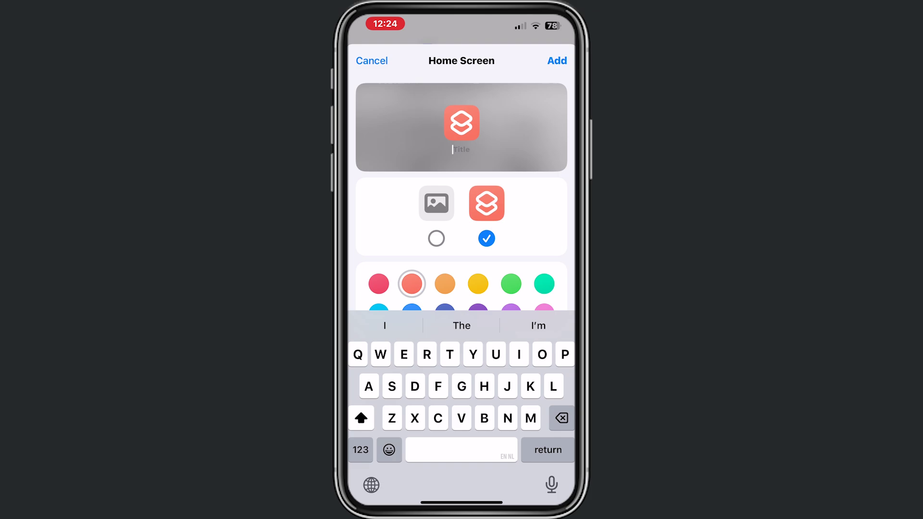
{"action": "type", "text": "Face"}
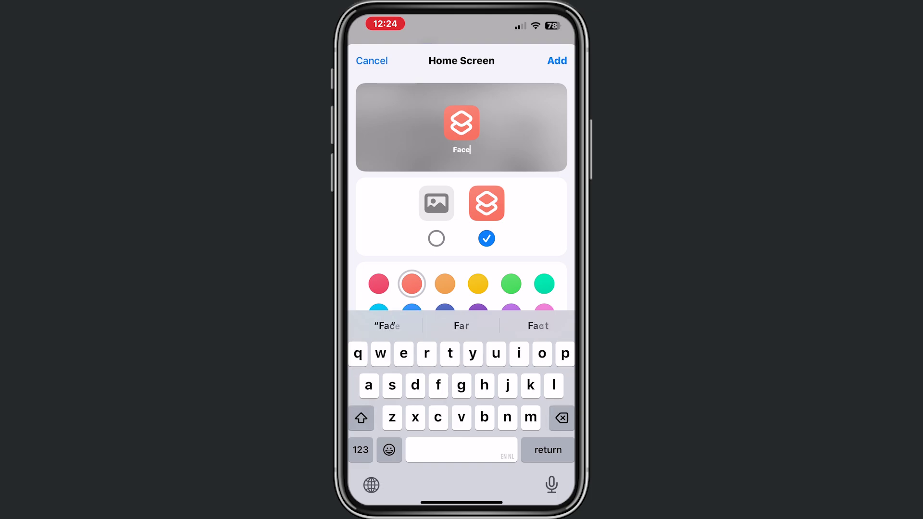
{"action": "type", "text": "book"}
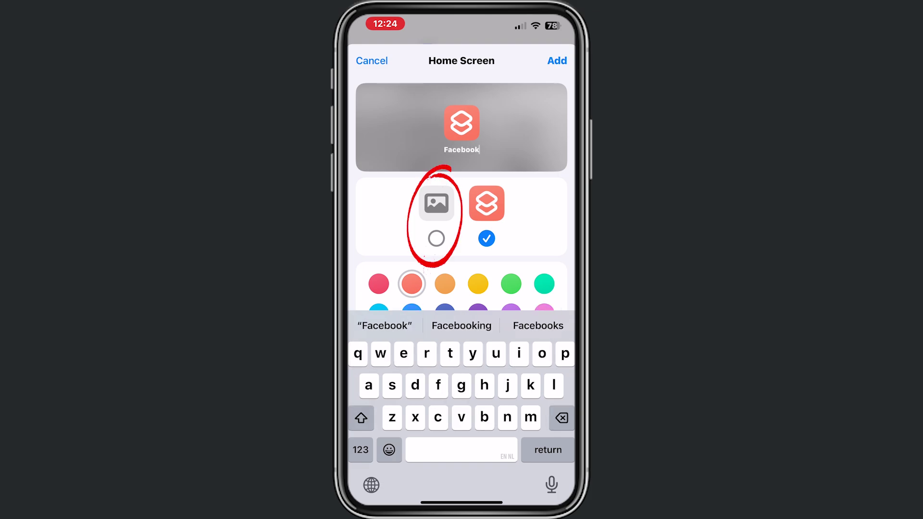
{"action": "left_click", "coordinate": [436, 238]}
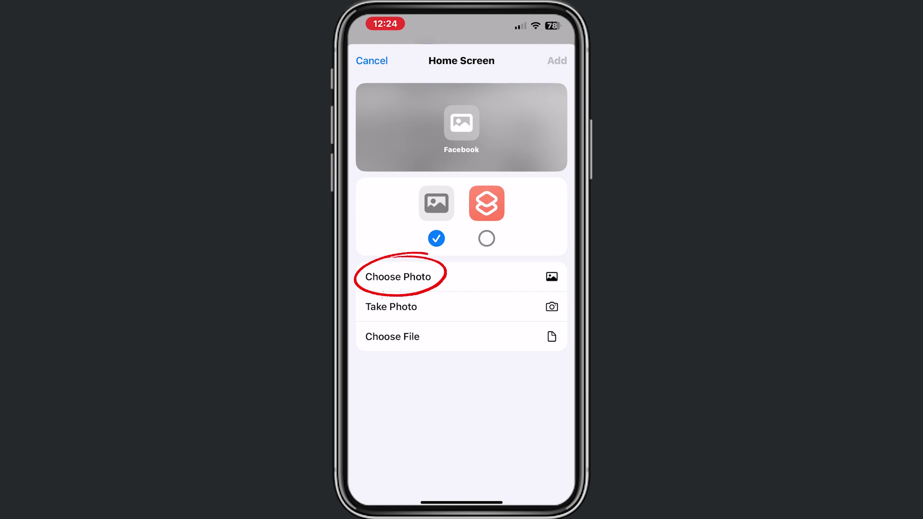
{"action": "left_click", "coordinate": [398, 277]}
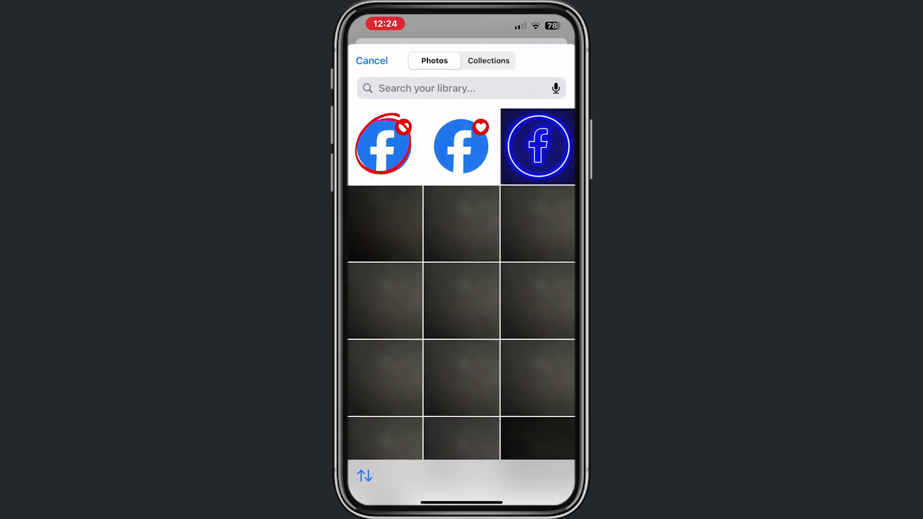
{"action": "left_click", "coordinate": [461, 146]}
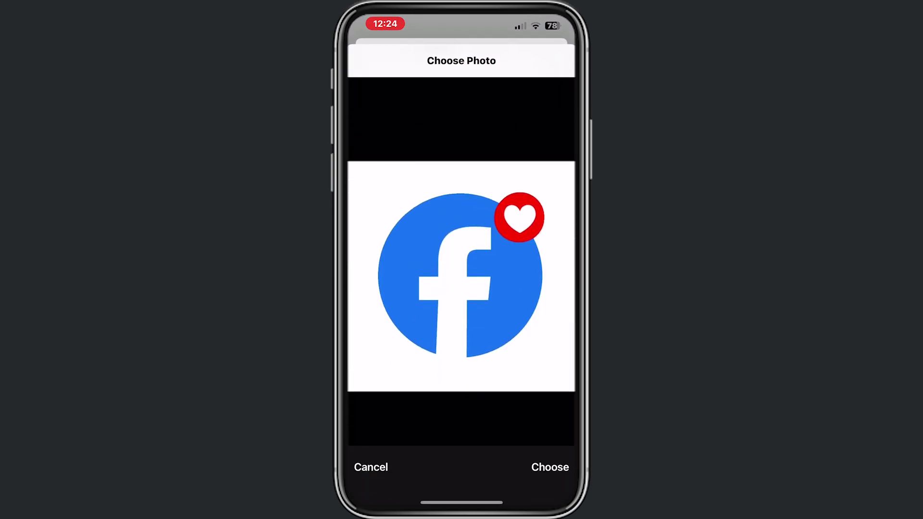
{"action": "left_click", "coordinate": [550, 467]}
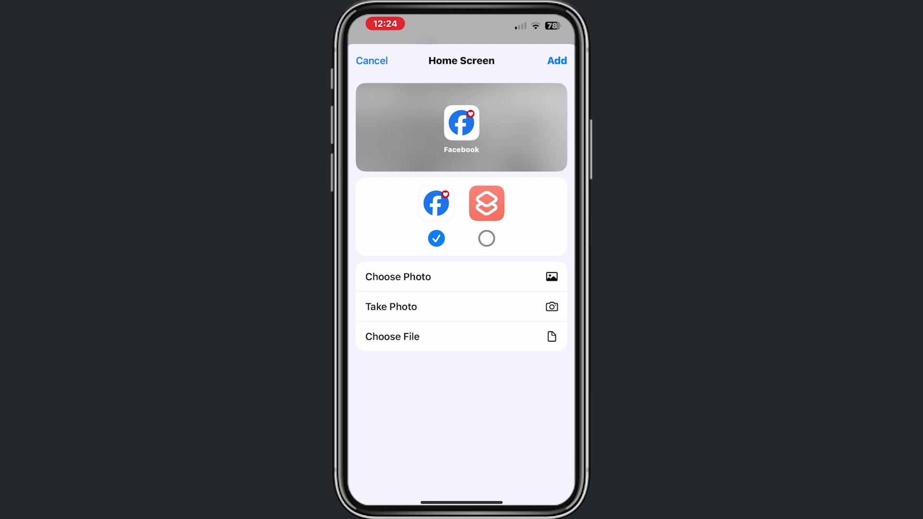
Add the heart-logo Facebook shortcut and move it beside the original Facebook app
{"action": "left_click", "coordinate": [557, 61]}
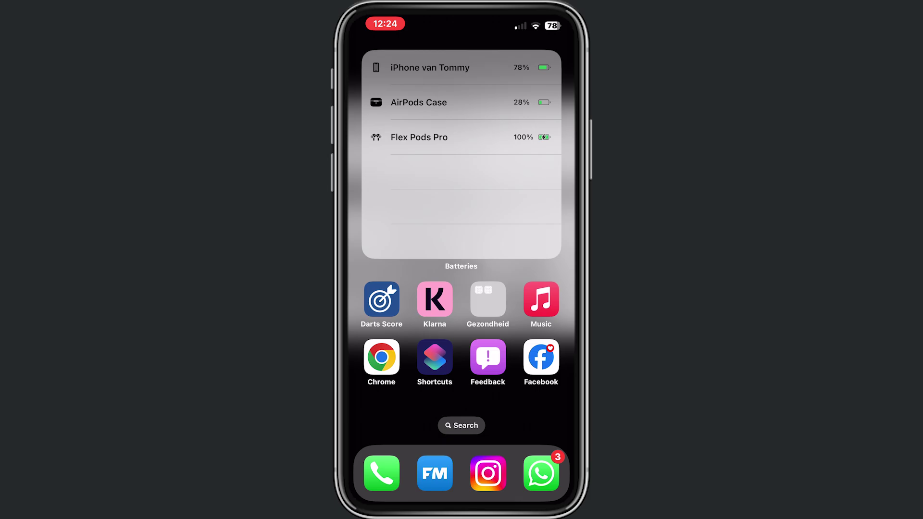
{"action": "left_click_drag", "start_coordinate": [506, 216], "coordinate": [433, 217]}
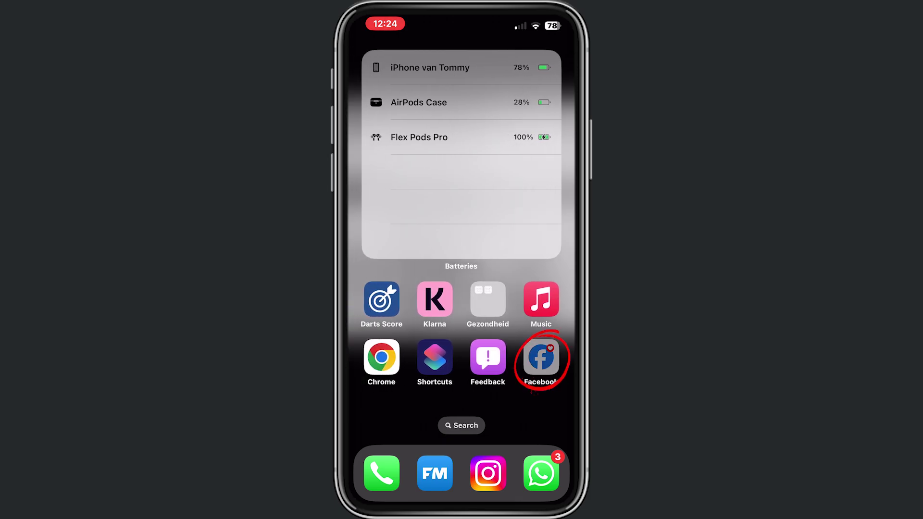
{"action": "left_click", "coordinate": [541, 356]}
{"action": "left_click", "coordinate": [465, 319]}
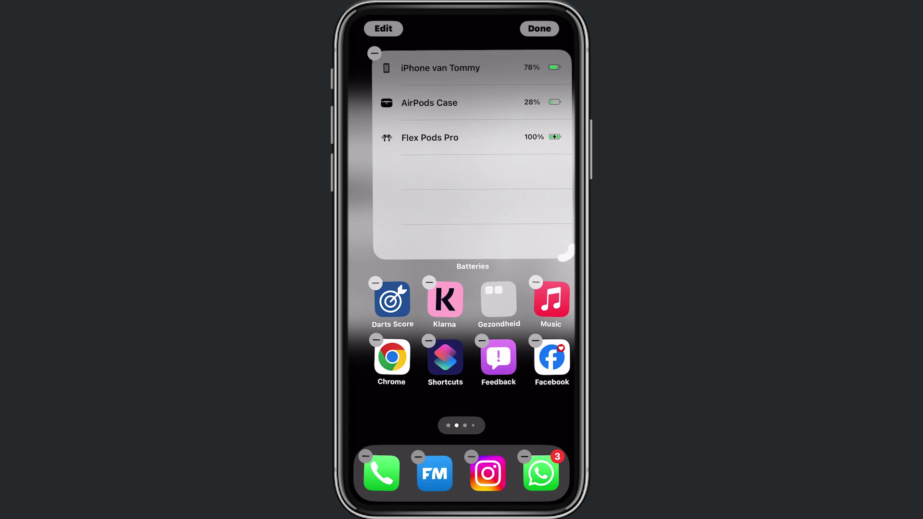
{"action": "mouse_move", "coordinate": [551, 356]}
{"action": "left_mouse_down"}
{"action": "mouse_move", "coordinate": [479, 240]}
{"action": "mouse_move", "coordinate": [487, 242]}
{"action": "left_mouse_up"}
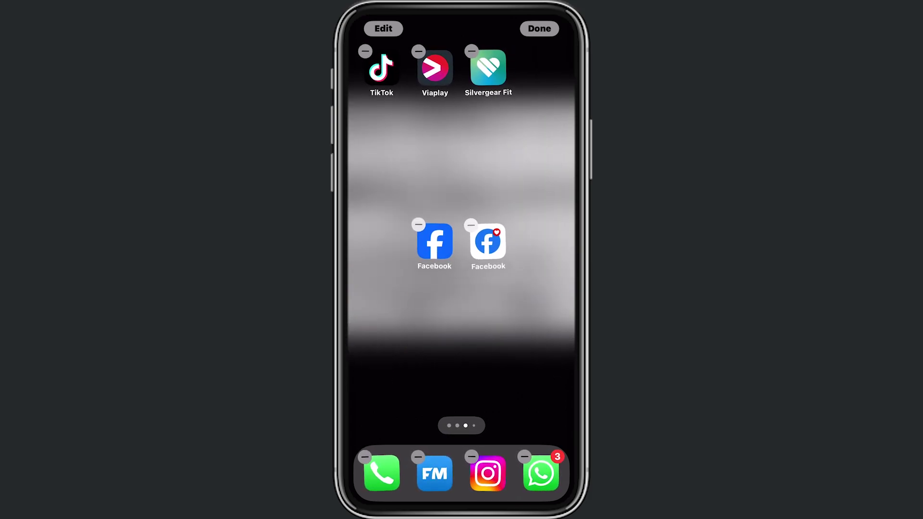
Finish rearranging, test that the heart shortcut opens Facebook, then return home
{"action": "left_click", "coordinate": [539, 28]}
{"action": "left_click", "coordinate": [488, 242]}
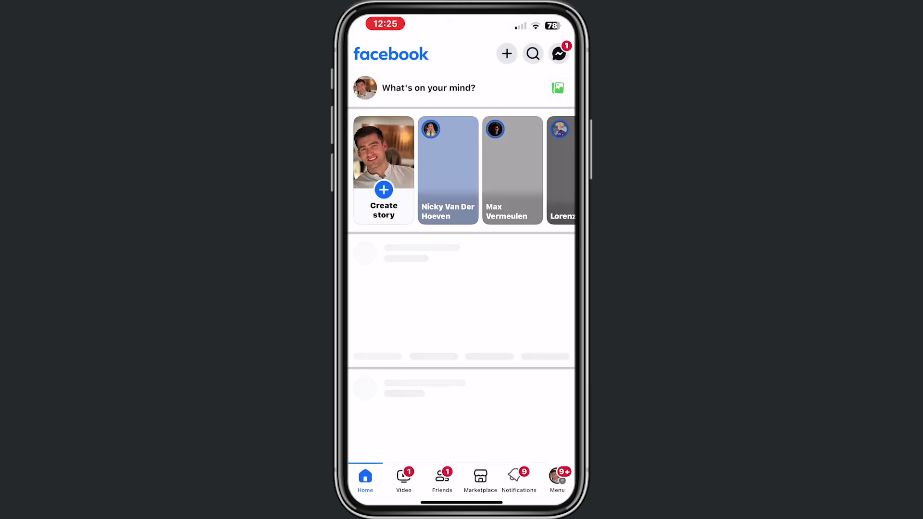
{"action": "left_click_drag", "start_coordinate": [462, 503], "coordinate": [462, 324]}
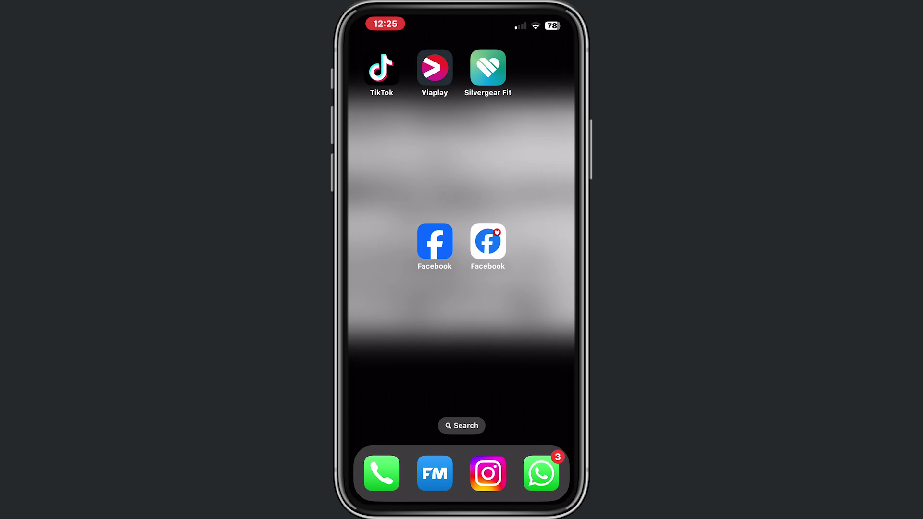
{"action": "left_click", "coordinate": [488, 242]}
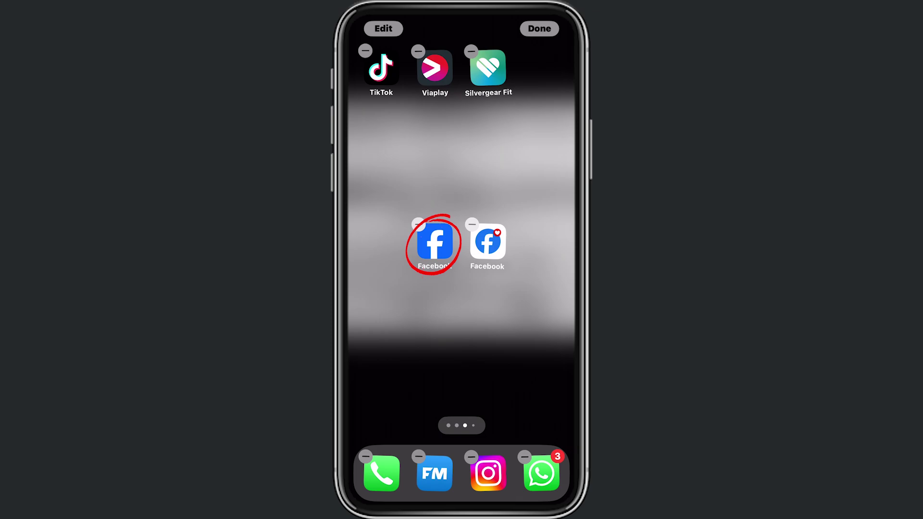
{"action": "left_click", "coordinate": [419, 225]}
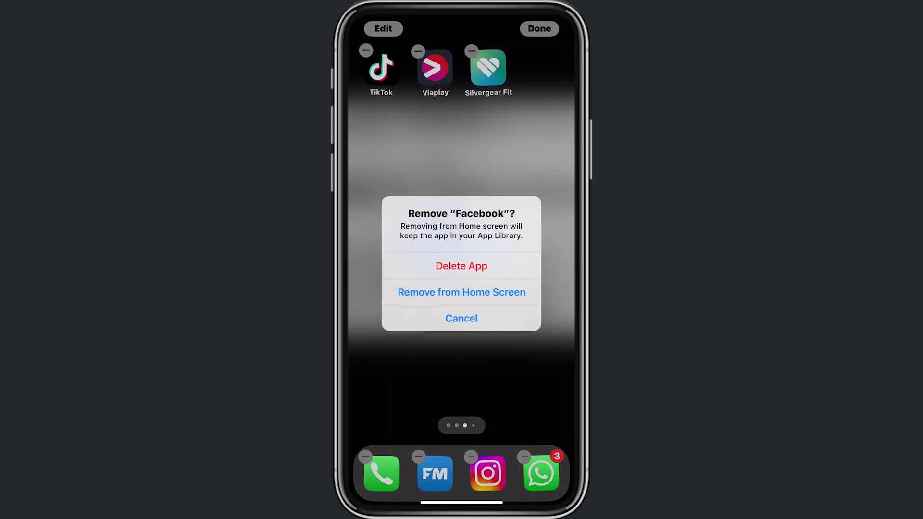